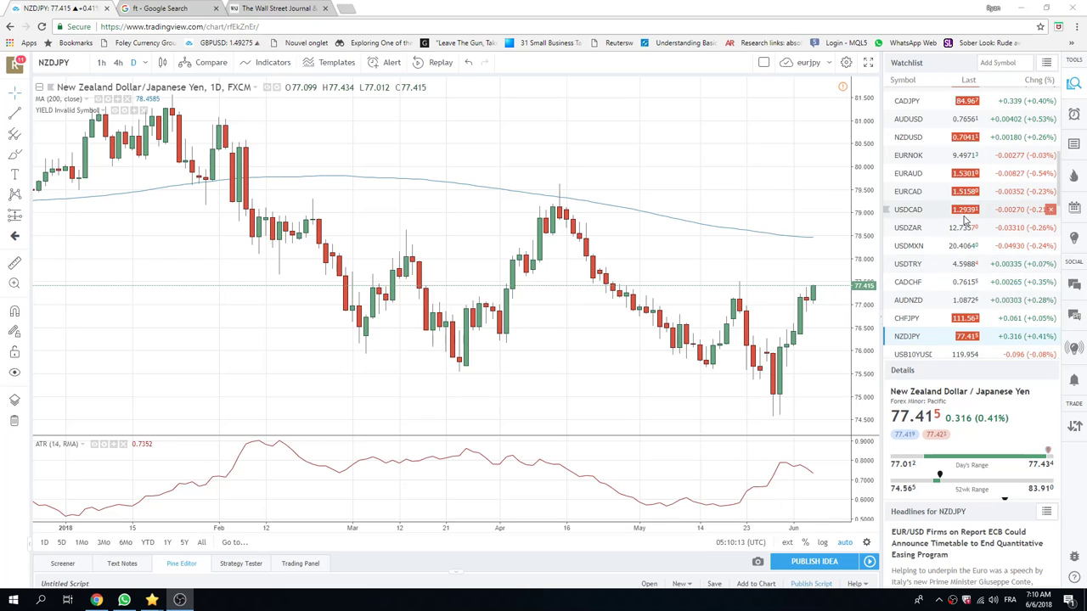
Step: Close the 'ft - Google Search' browser tab, leaving the NZDJPY chart open
left_click(216, 9)
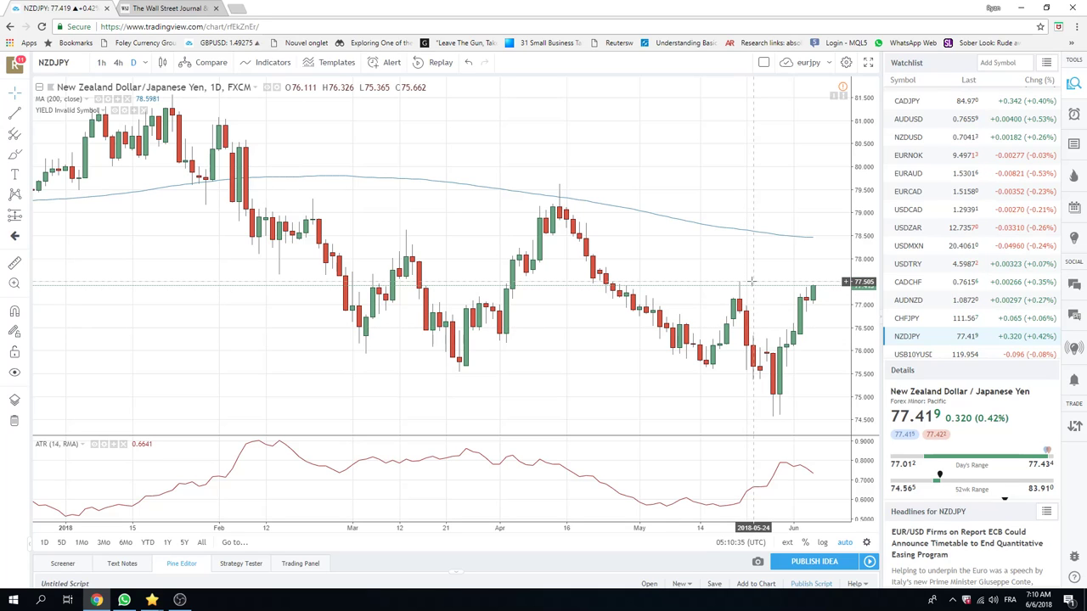
Step: Switch to the AUDUSD daily chart and hide its rising green trendline
left_click(917, 122)
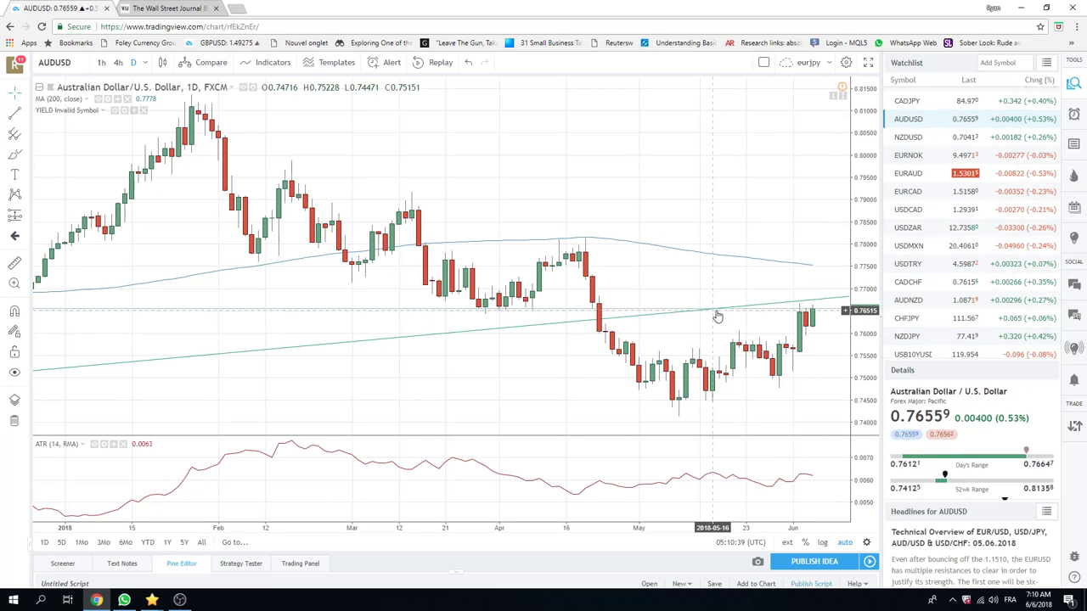
right_click(717, 311)
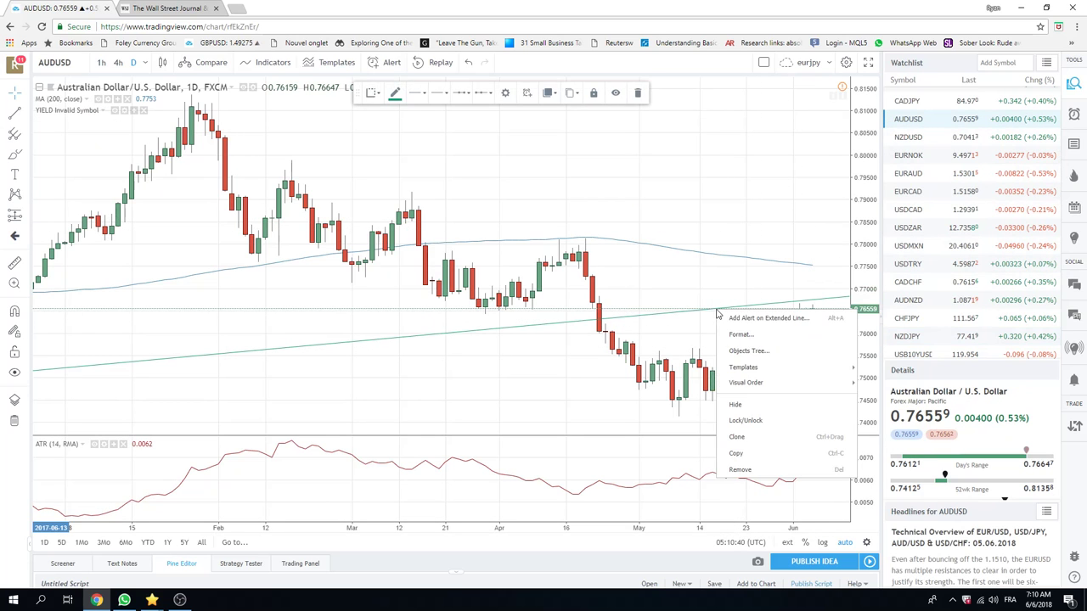
left_click(769, 413)
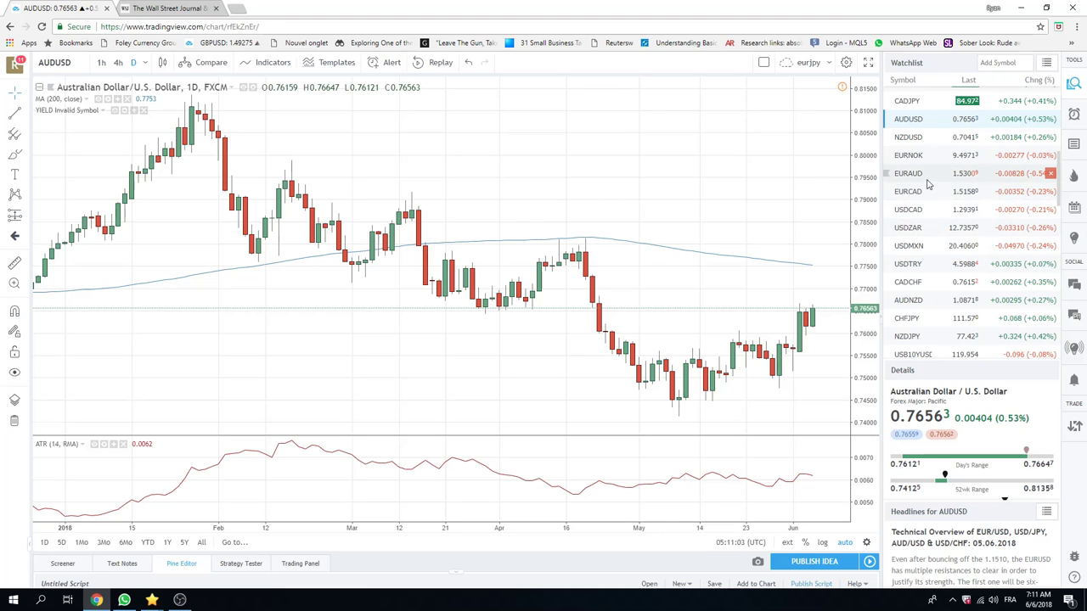
Step: Scroll to the top of the watchlist and select USDJPY
scroll(928, 185, "up", 2)
scroll(927, 189, "up", 2)
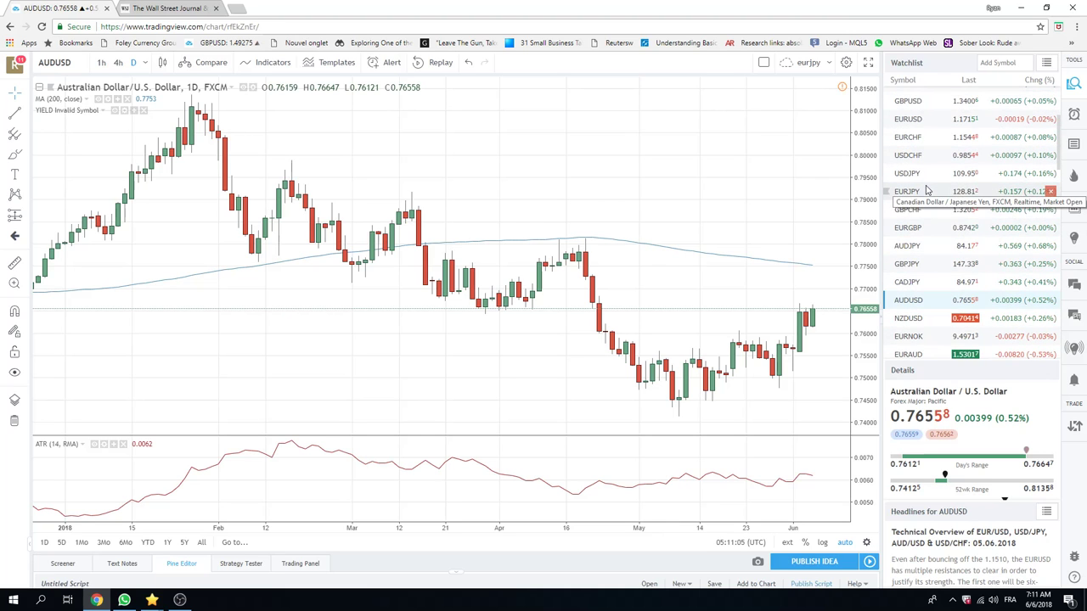
scroll(927, 190, "up", 2)
scroll(926, 193, "up", 2)
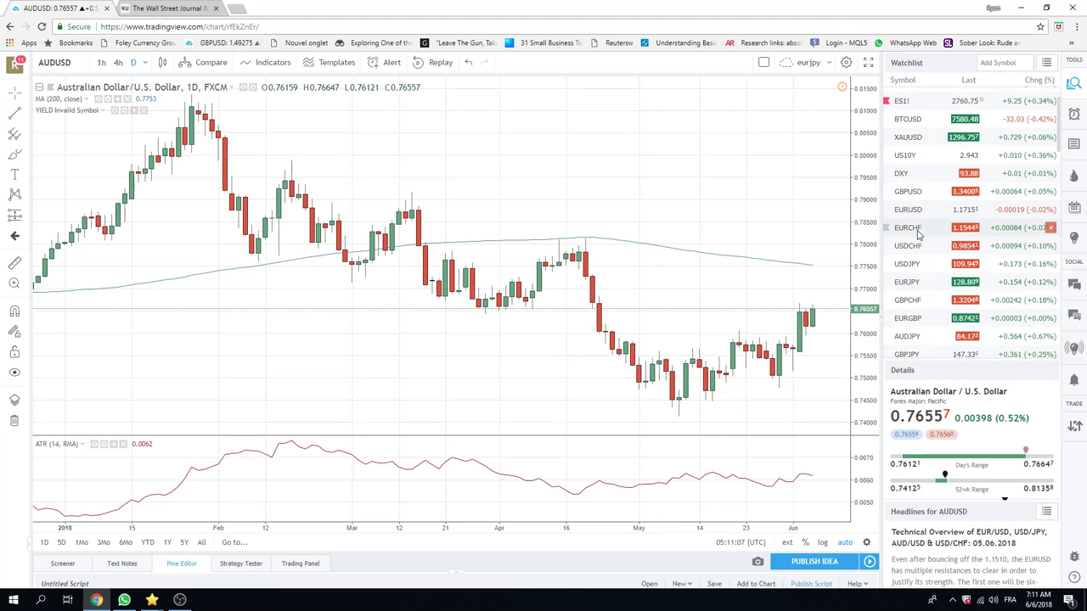
left_click(909, 267)
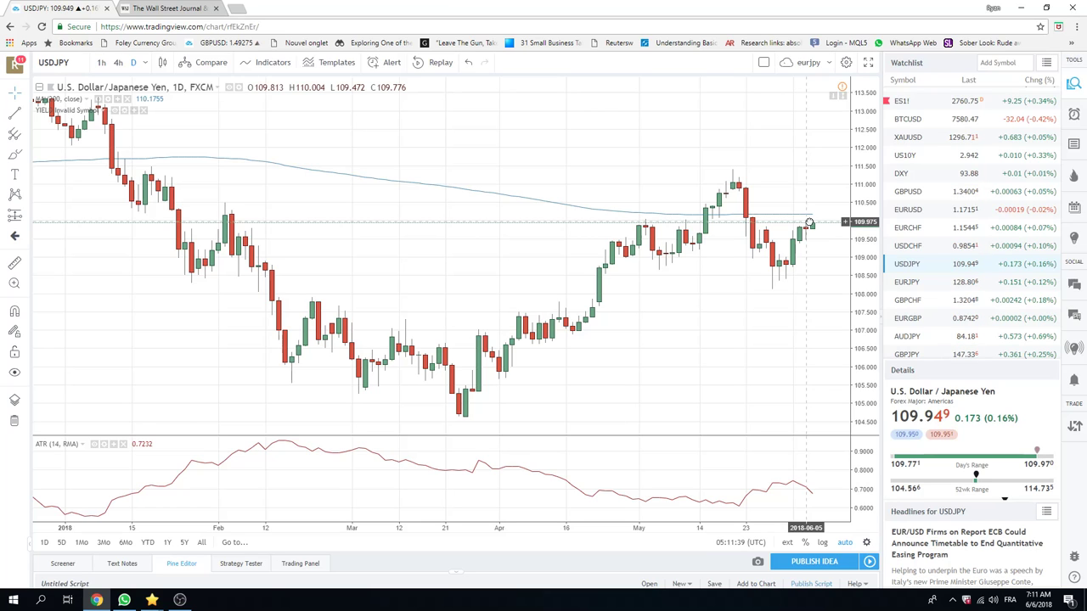
Step: Review the AUDJPY daily chart, then switch to CADJPY from the watchlist
left_click(907, 337)
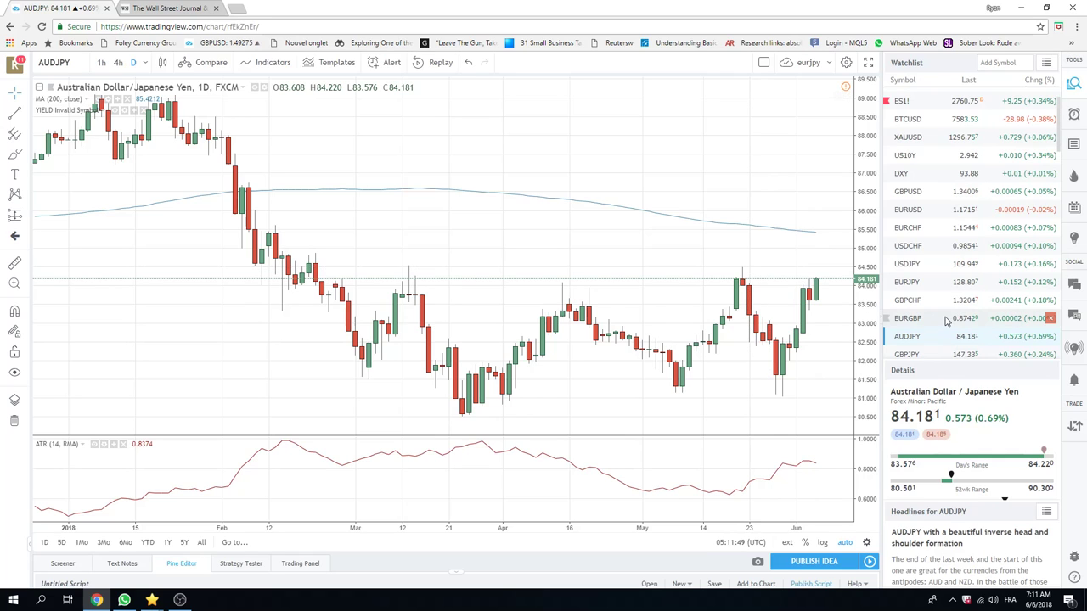
scroll(942, 316, "down", 1)
left_click(916, 327)
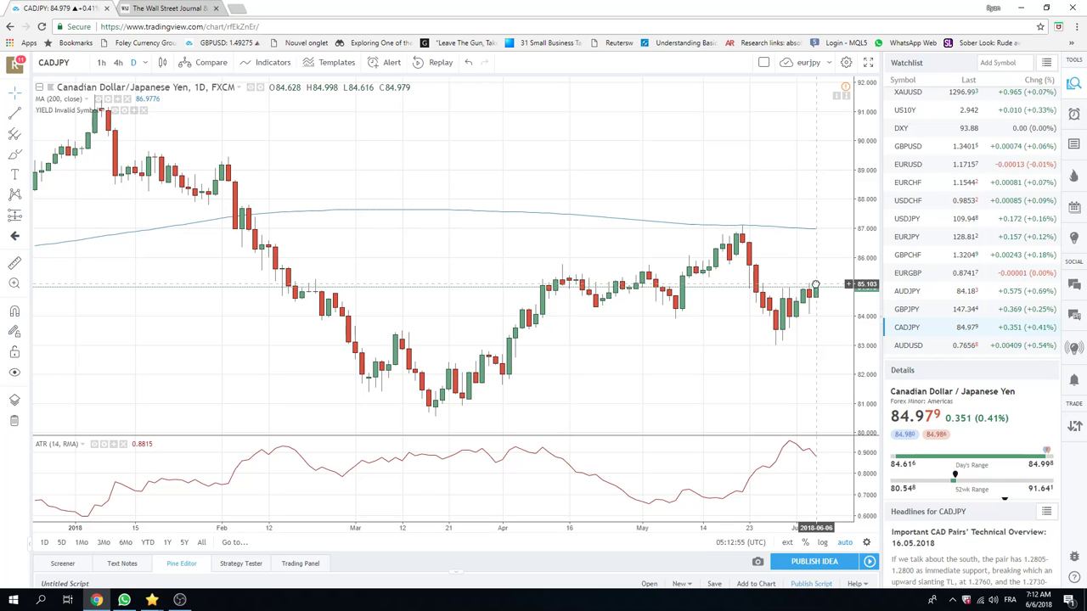
Step: Switch to the EURUSD daily chart and hide its descending green trendline
left_click(909, 166)
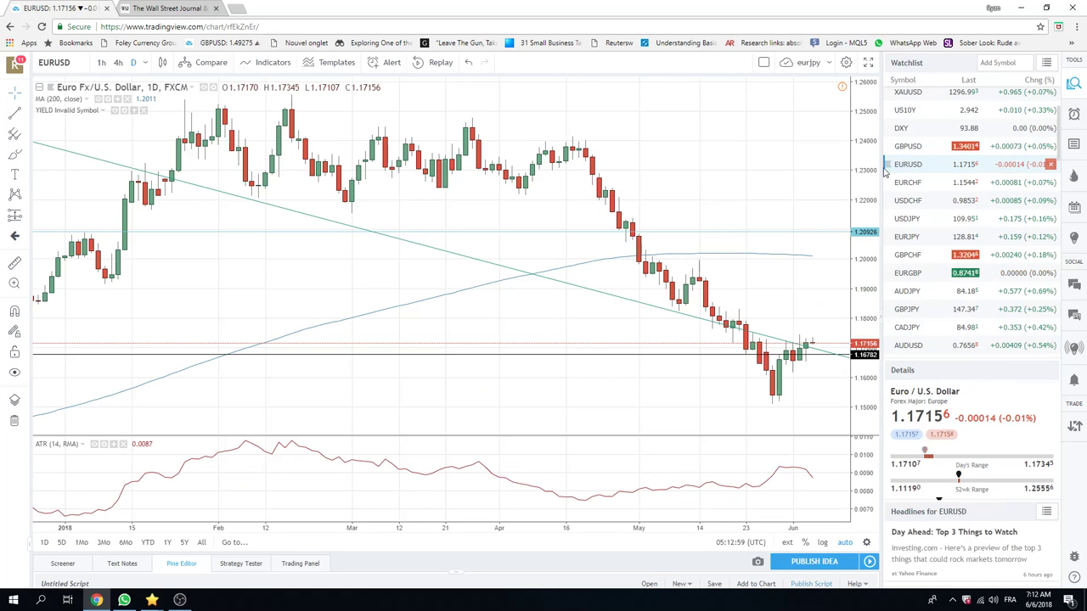
right_click(683, 315)
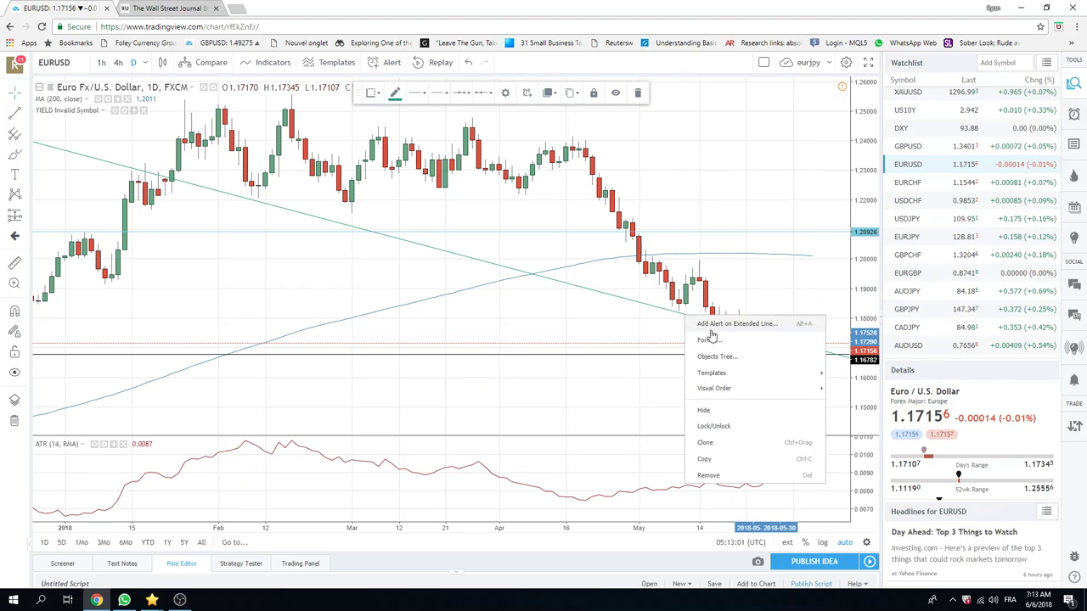
left_click(717, 411)
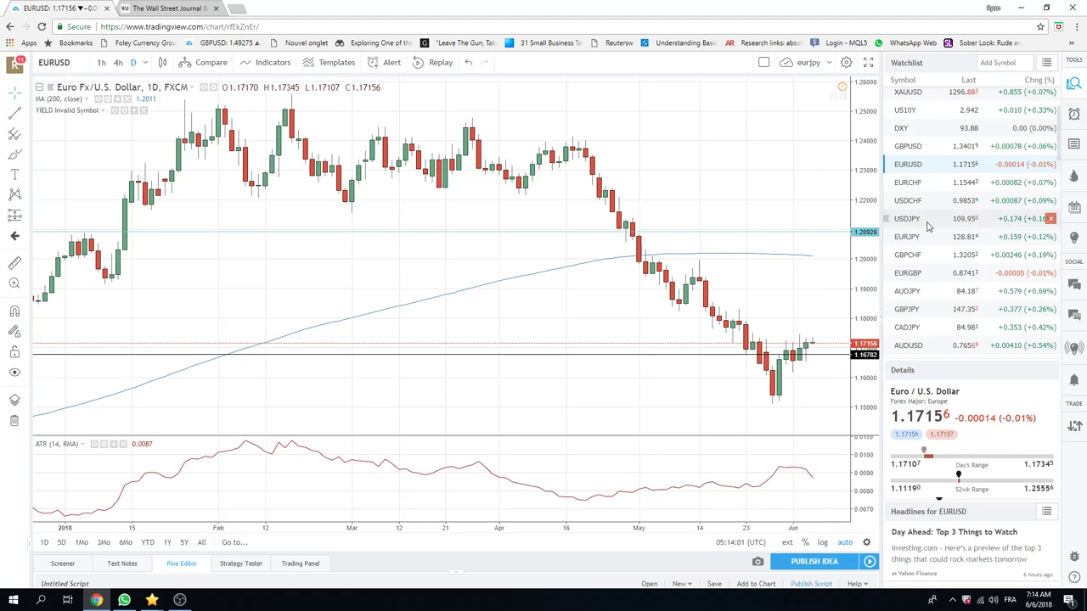
Step: Select GBPUSD in the watchlist to display its daily chart
left_click(910, 147)
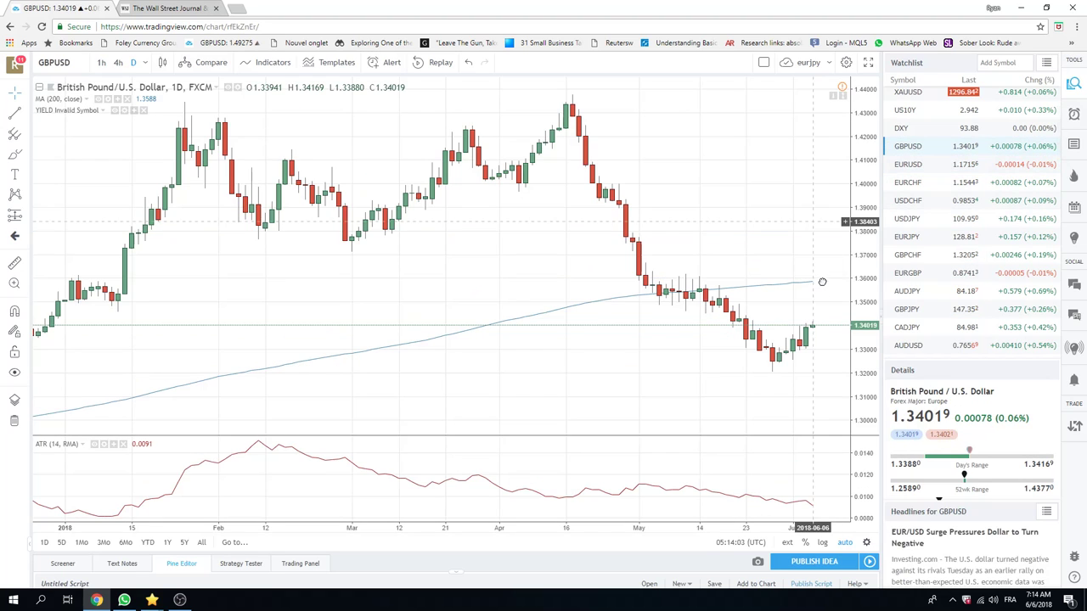